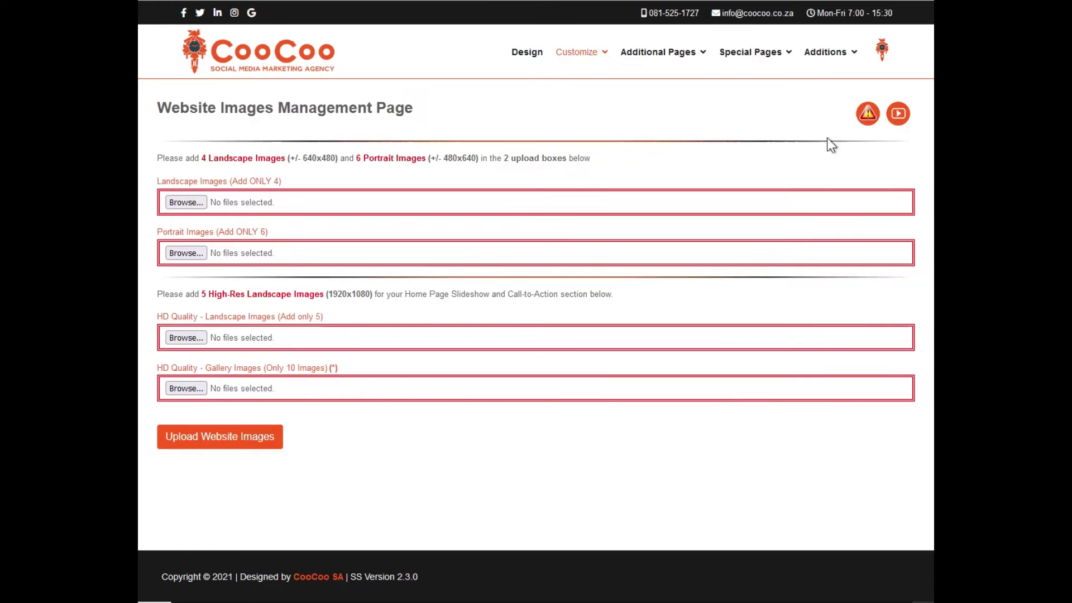
Review the image requirements on the page: landscape, portrait, high-res landscape size and gallery labels.
{"action": "left_click_drag", "start_coordinate": [158, 107], "coordinate": [414, 111]}
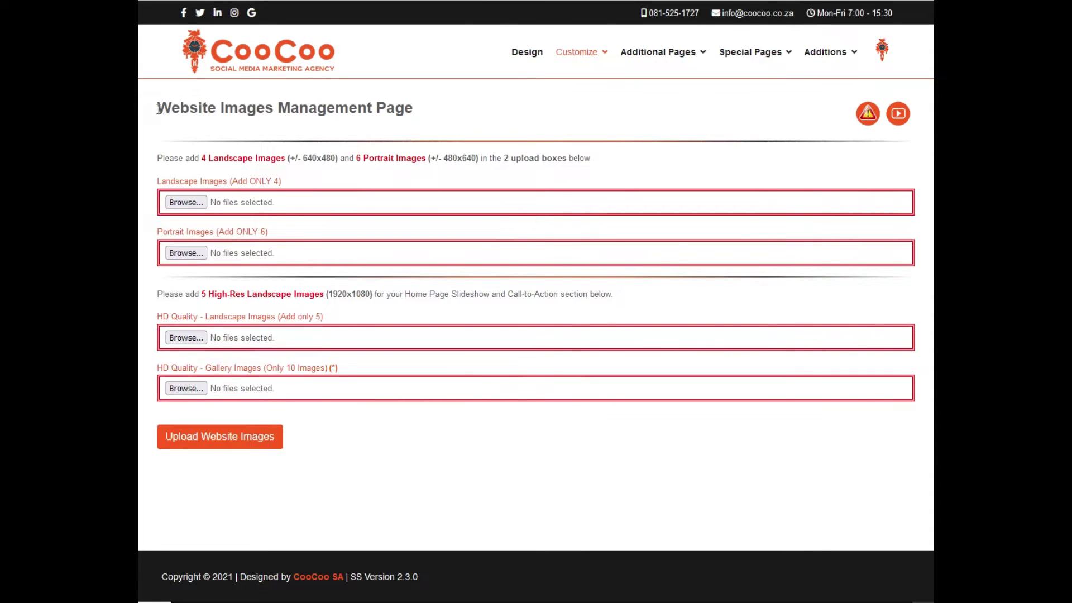
{"action": "left_click", "coordinate": [427, 109]}
{"action": "left_click_drag", "start_coordinate": [157, 157], "coordinate": [340, 159]}
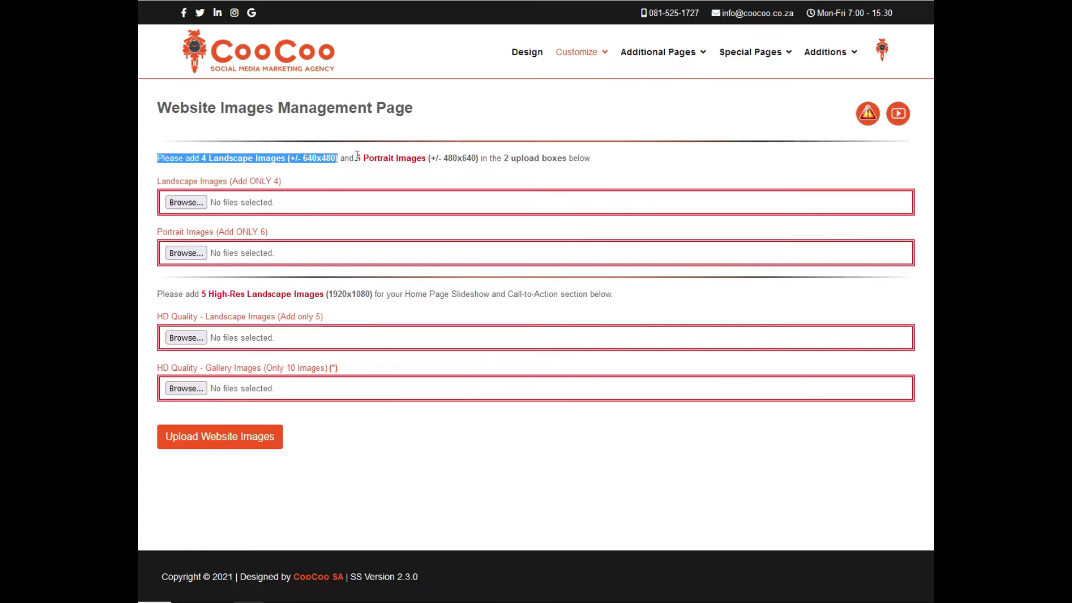
{"action": "left_click_drag", "start_coordinate": [356, 157], "coordinate": [480, 161]}
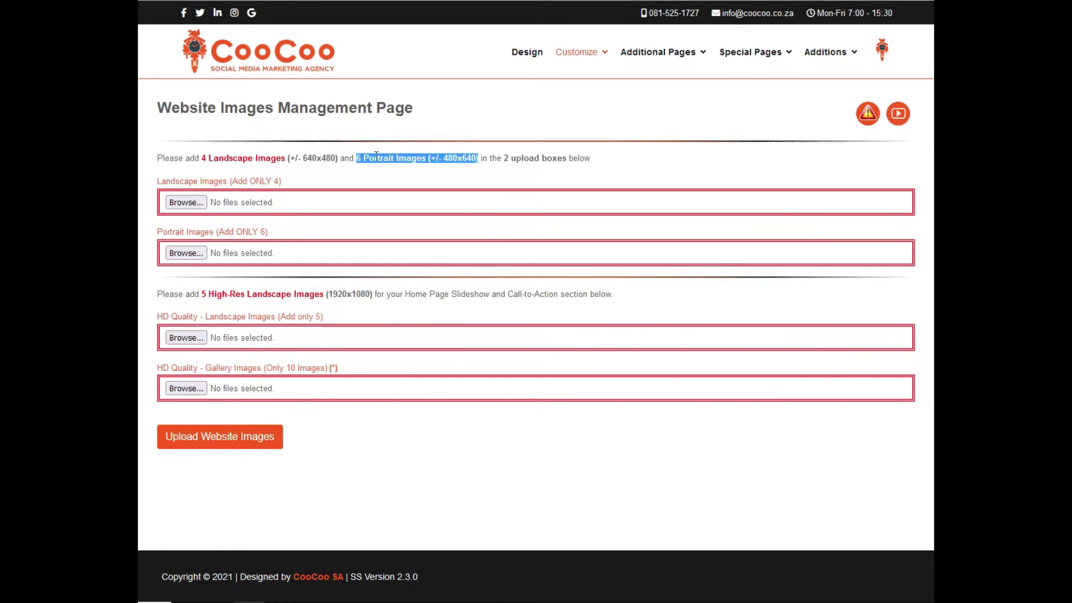
{"action": "left_click_drag", "start_coordinate": [503, 157], "coordinate": [567, 158]}
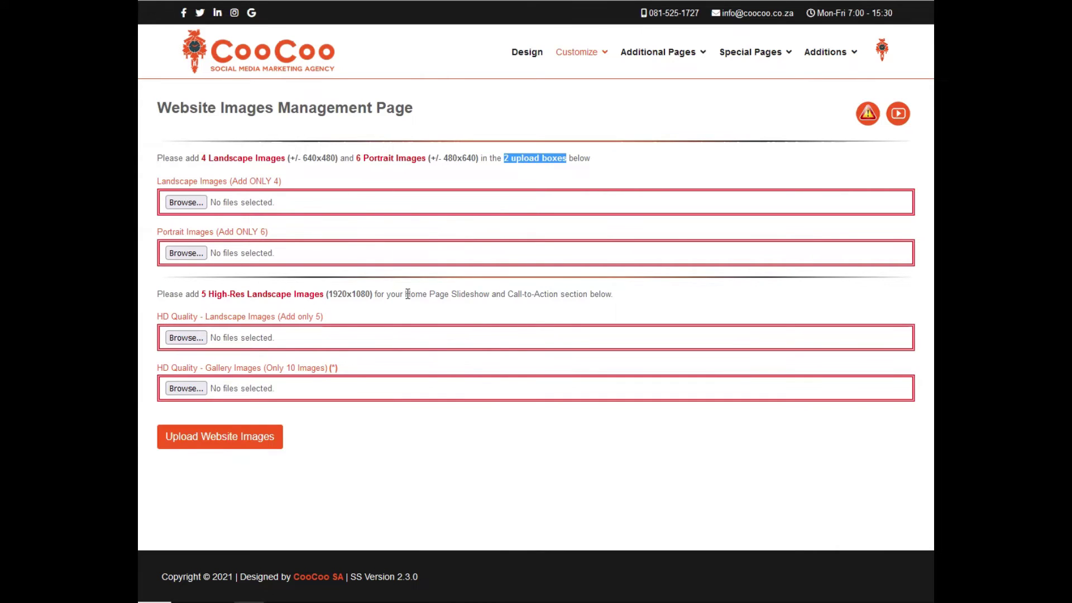
{"action": "left_click_drag", "start_coordinate": [206, 294], "coordinate": [290, 293]}
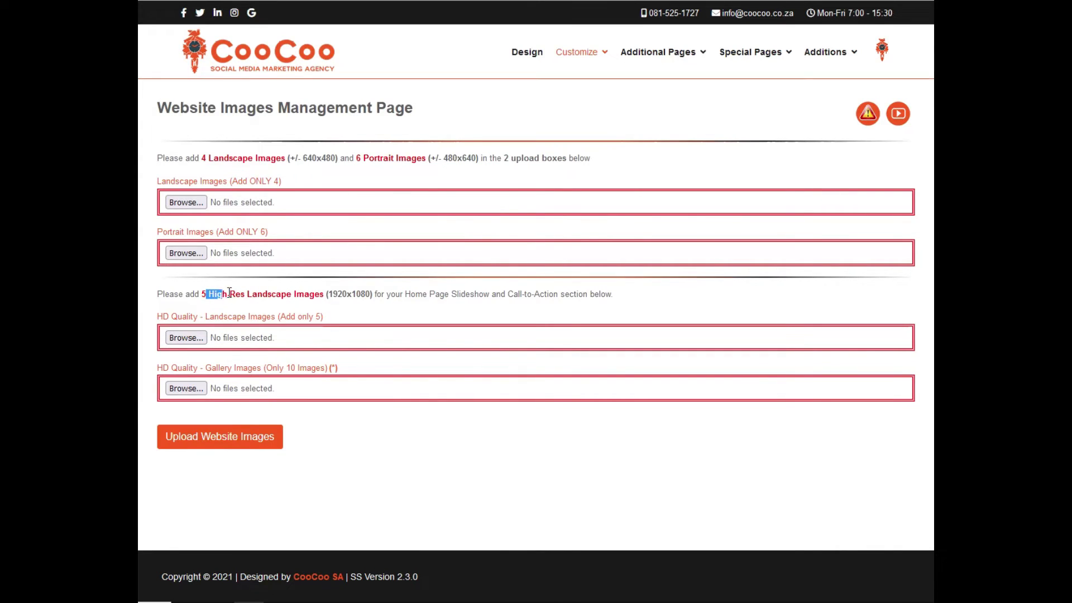
{"action": "left_click_drag", "start_coordinate": [374, 293], "coordinate": [201, 294]}
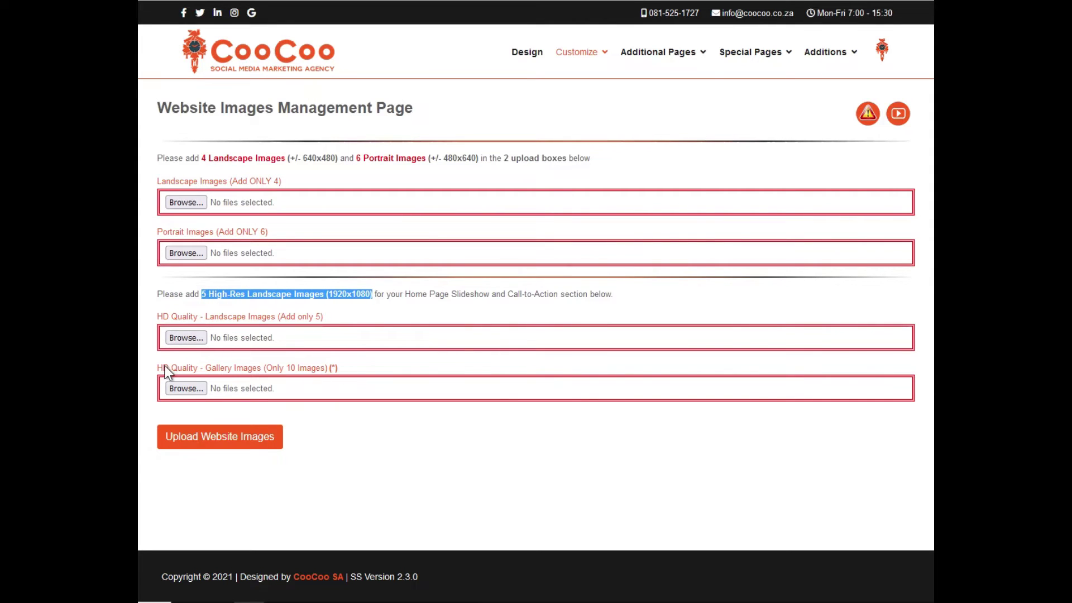
{"action": "left_click_drag", "start_coordinate": [157, 368], "coordinate": [182, 368]}
{"action": "left_click_drag", "start_coordinate": [281, 371], "coordinate": [330, 369]}
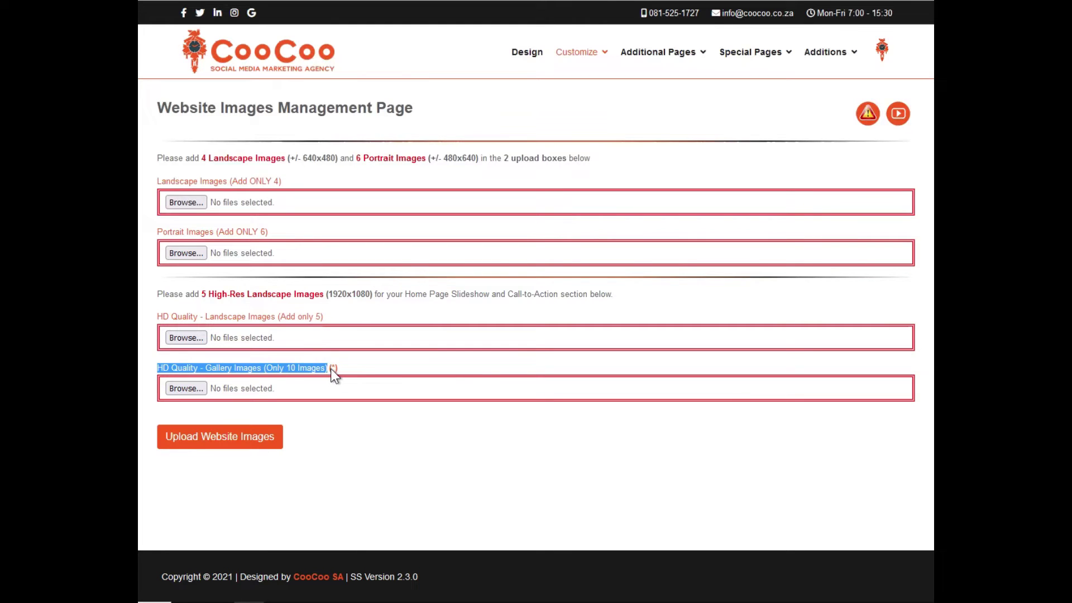
{"action": "left_click", "coordinate": [332, 175]}
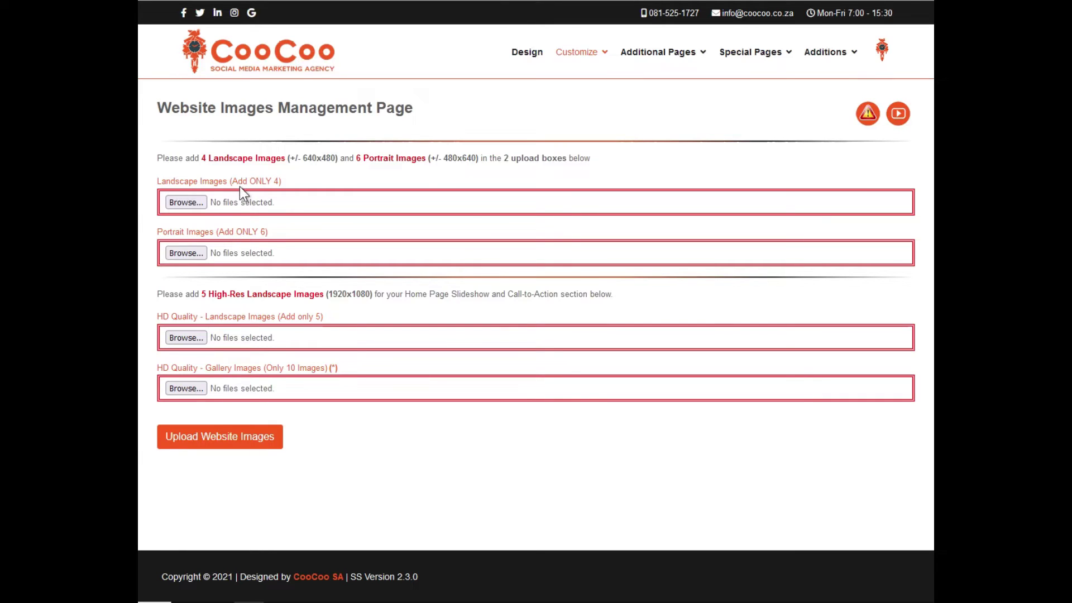
Add the landscape and portrait images, then preview two portrait thumbnails in the lightbox.
{"action": "left_click", "coordinate": [196, 202]}
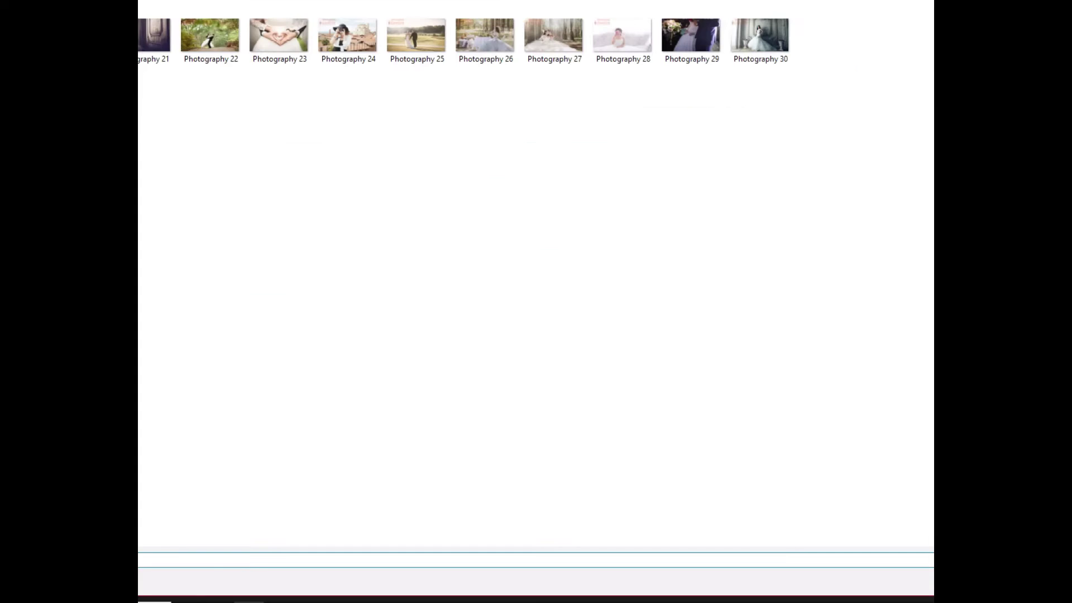
{"action": "scroll", "coordinate": [336, 4], "scroll_direction": "up", "scroll_amount": 5}
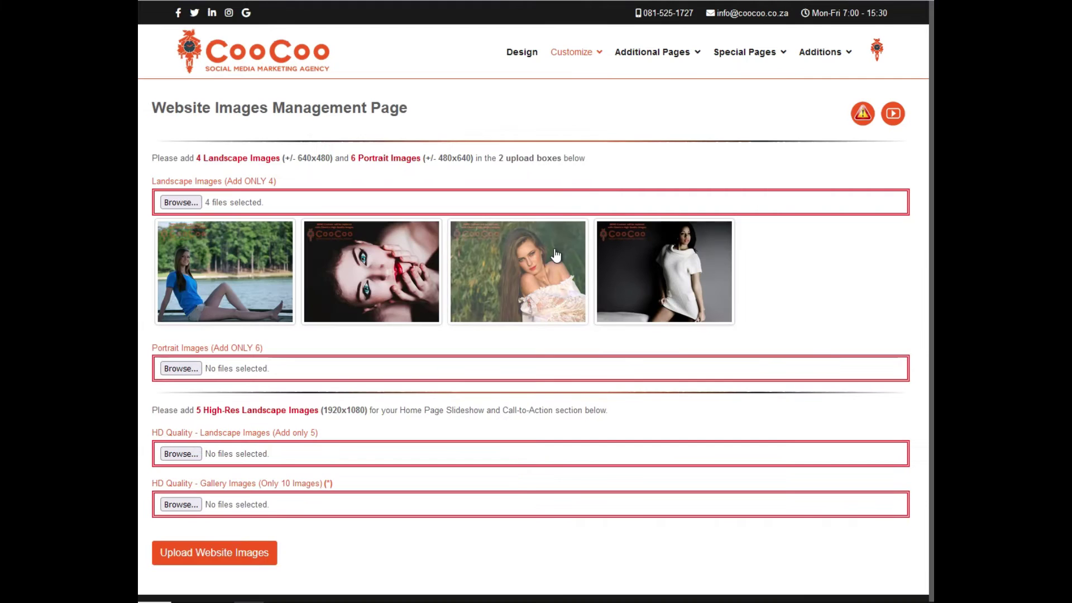
{"action": "scroll", "coordinate": [251, 302], "scroll_direction": "down", "scroll_amount": 2}
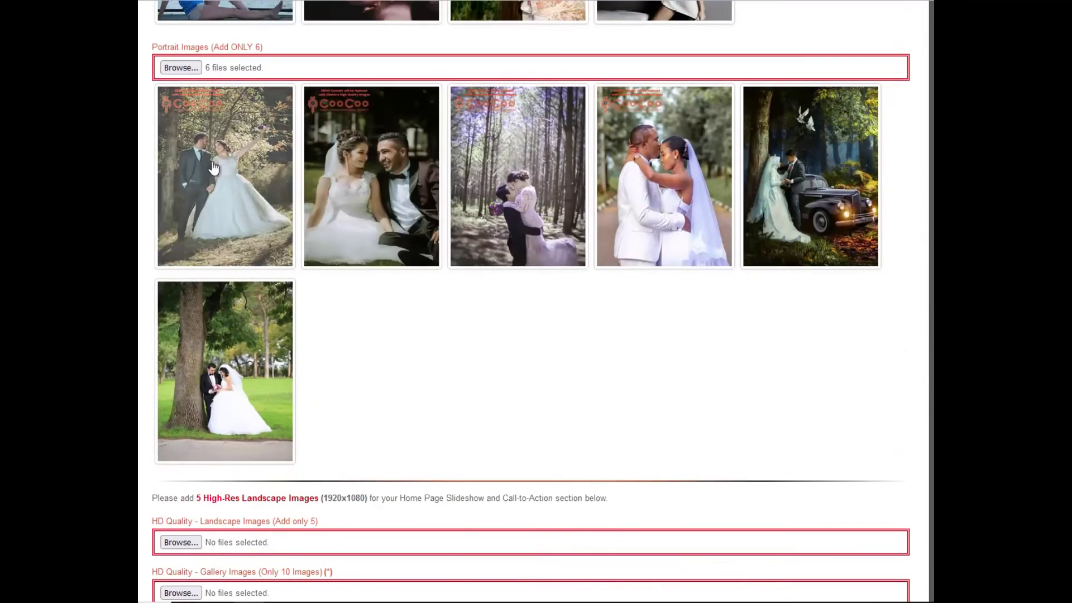
{"action": "left_click", "coordinate": [795, 176]}
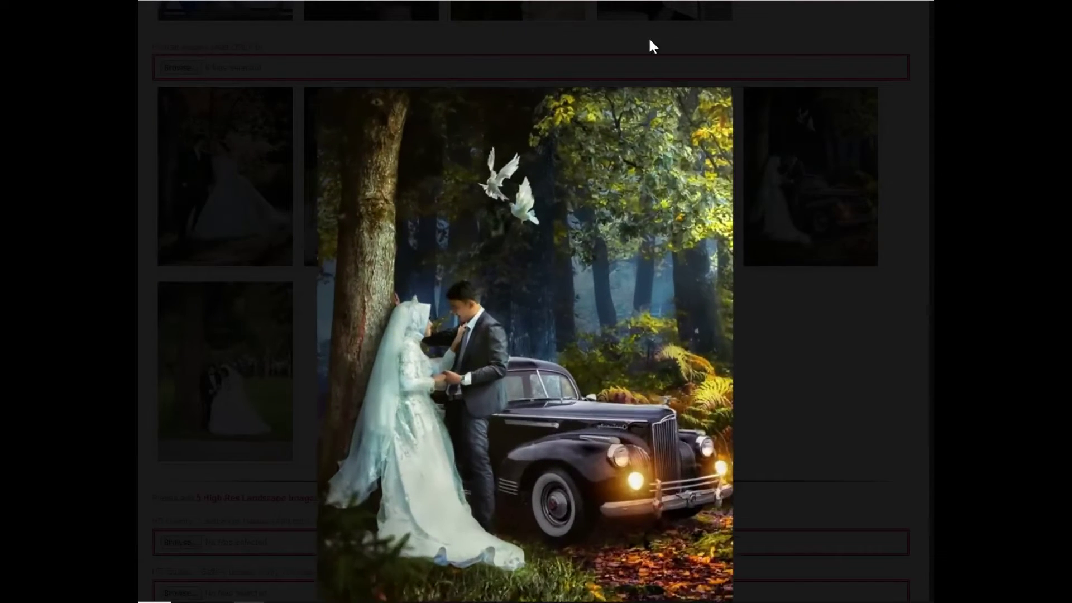
{"action": "left_click", "coordinate": [453, 102]}
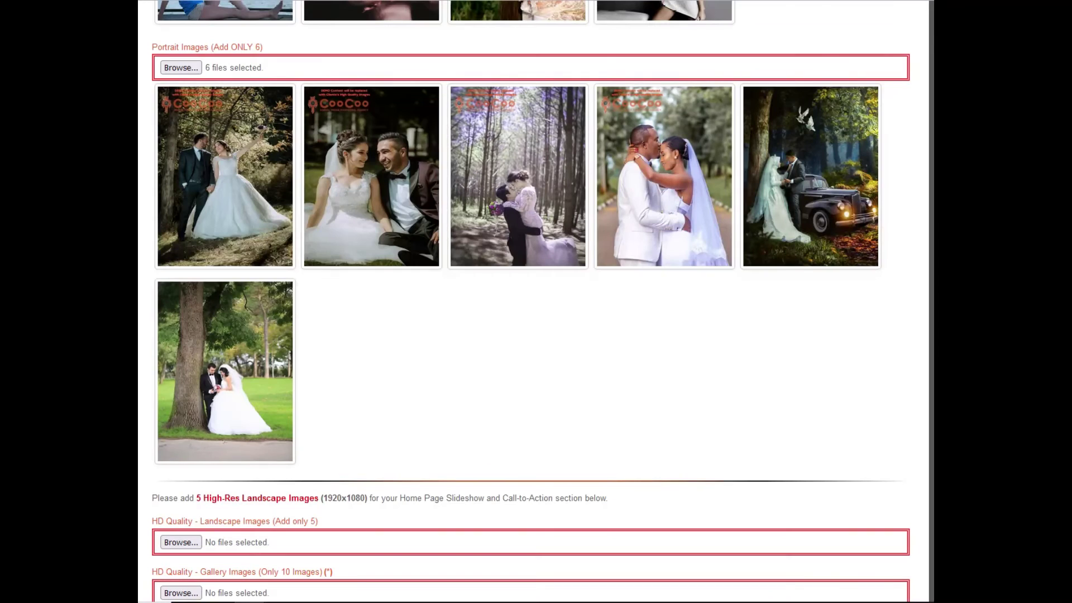
{"action": "left_click", "coordinate": [369, 205]}
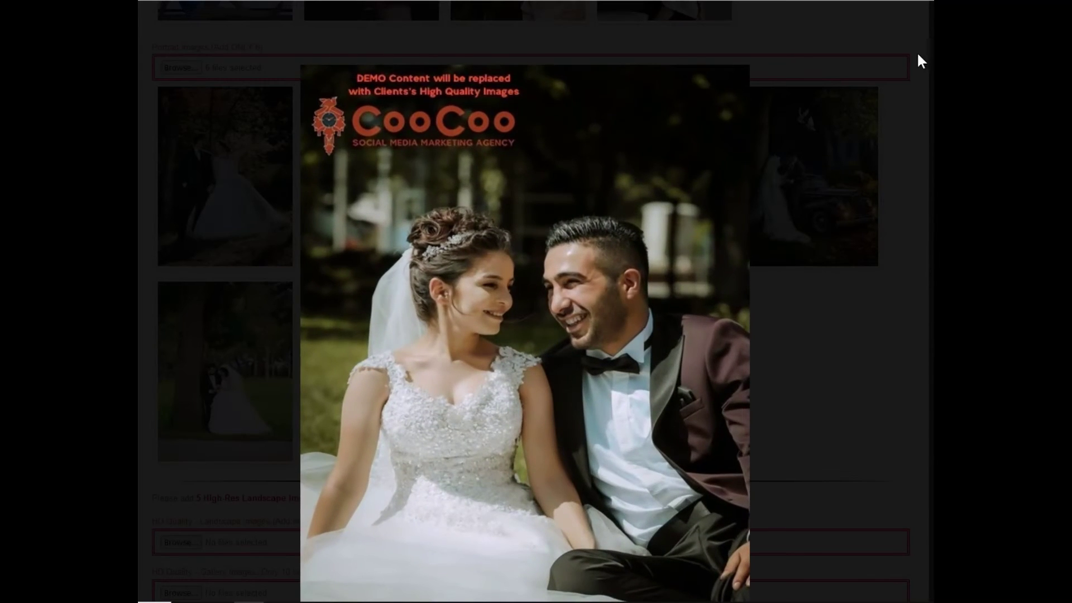
{"action": "key", "text": "Escape"}
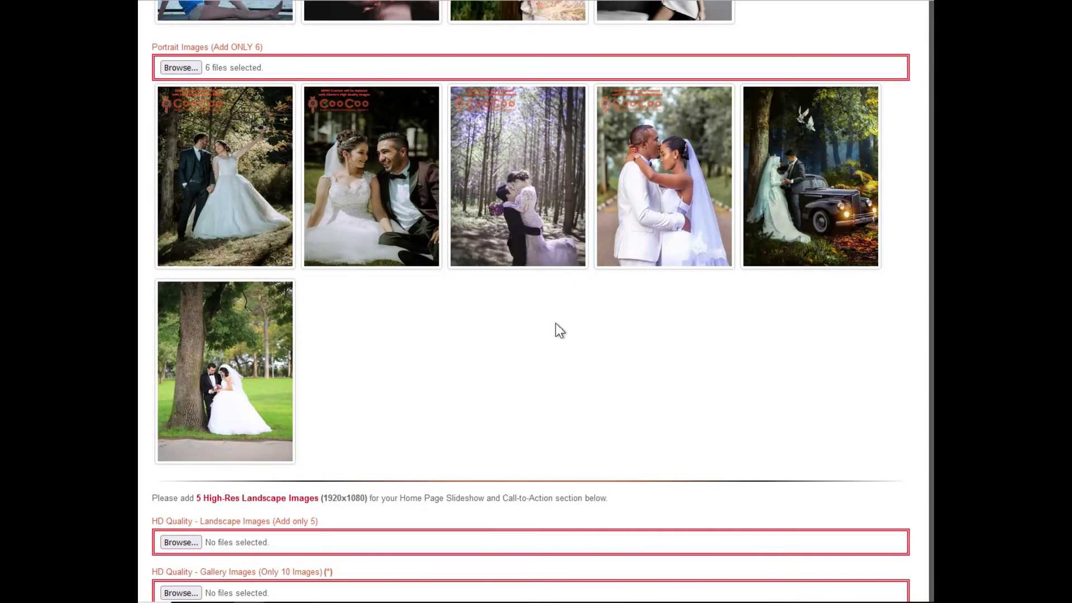
{"action": "scroll", "coordinate": [548, 334], "scroll_direction": "down", "scroll_amount": 3}
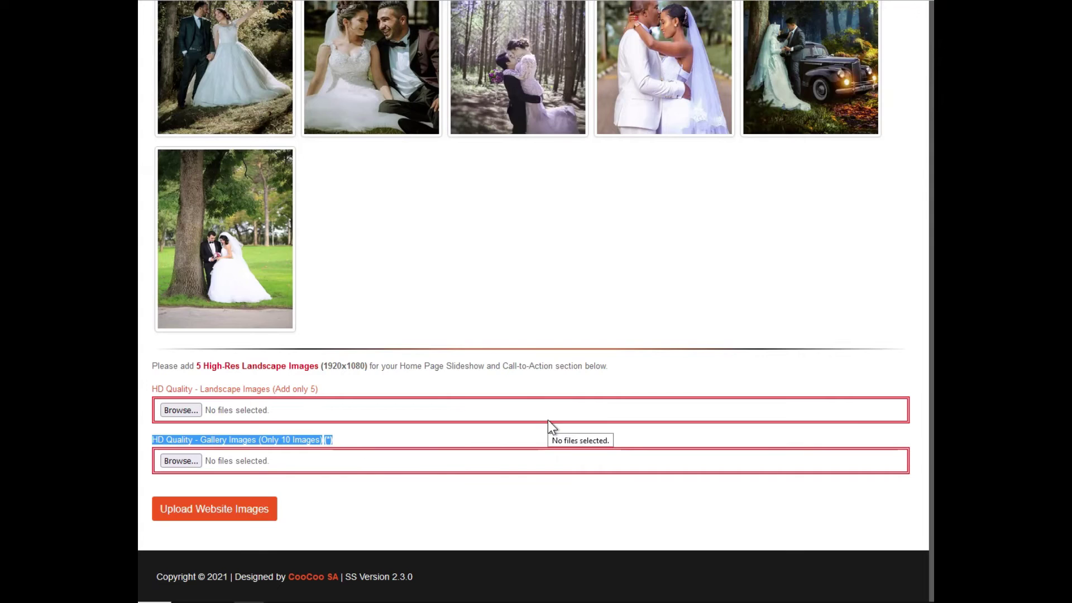
{"action": "mouse_move", "coordinate": [551, 427]}
{"action": "left_click", "coordinate": [482, 381]}
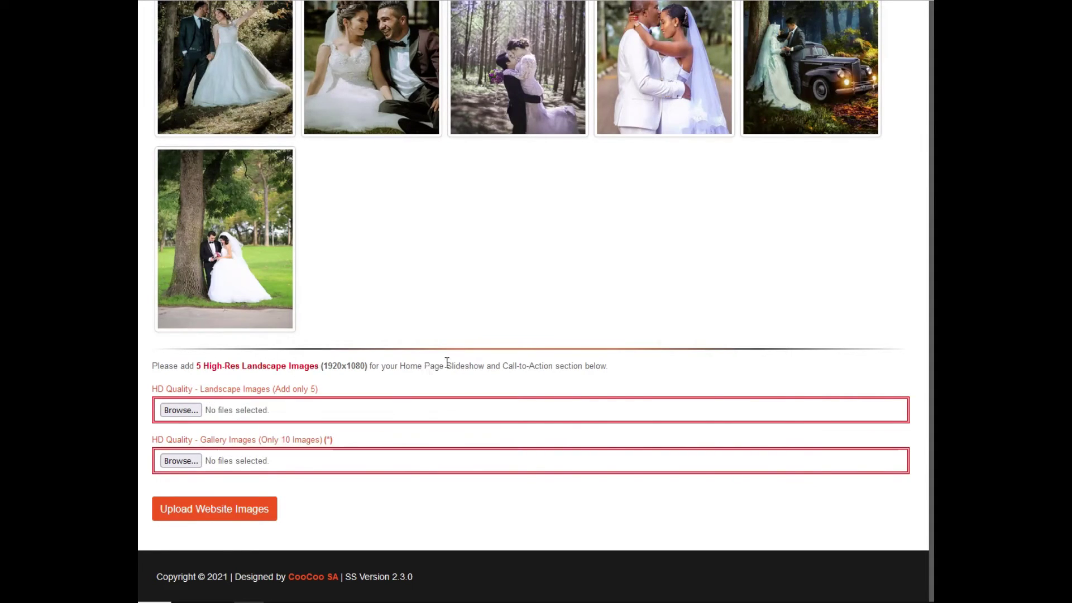
{"action": "left_click_drag", "start_coordinate": [605, 368], "coordinate": [401, 368]}
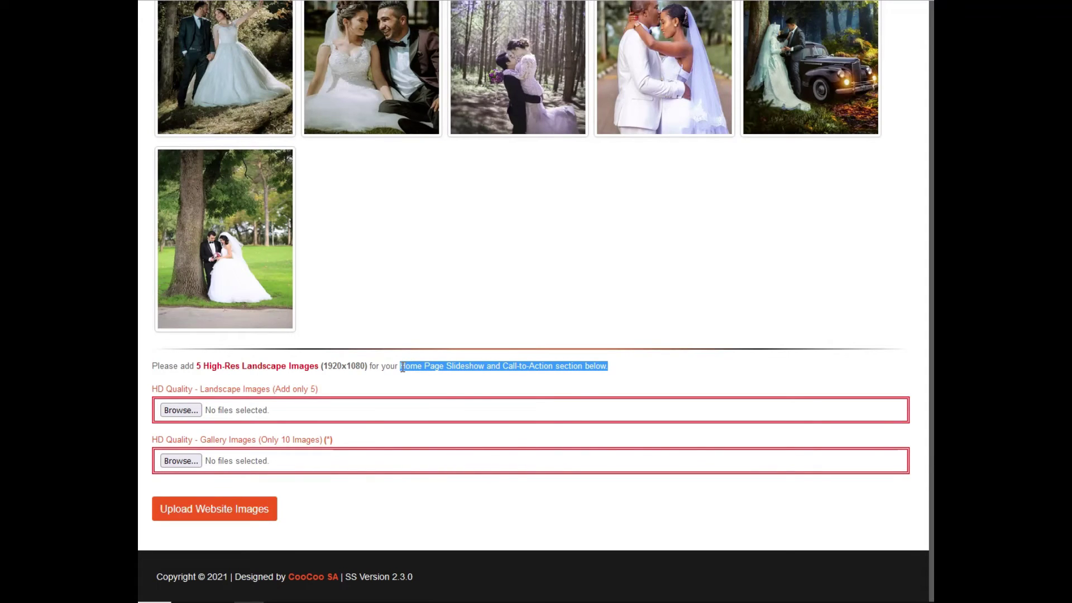
{"action": "left_click", "coordinate": [368, 381]}
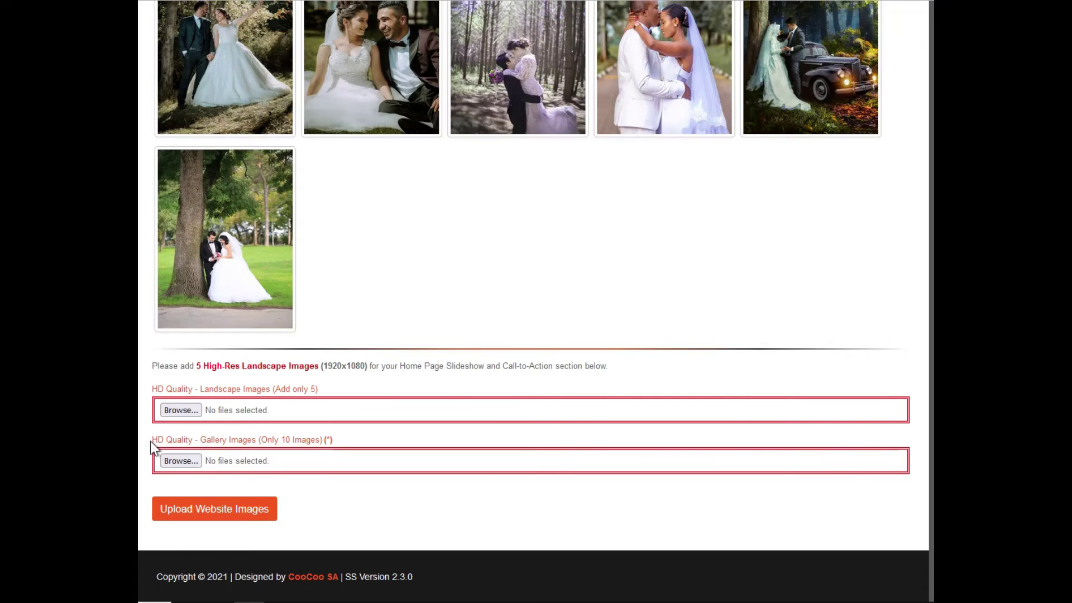
{"action": "left_click_drag", "start_coordinate": [152, 447], "coordinate": [214, 450]}
{"action": "left_click_drag", "start_coordinate": [325, 444], "coordinate": [339, 444]}
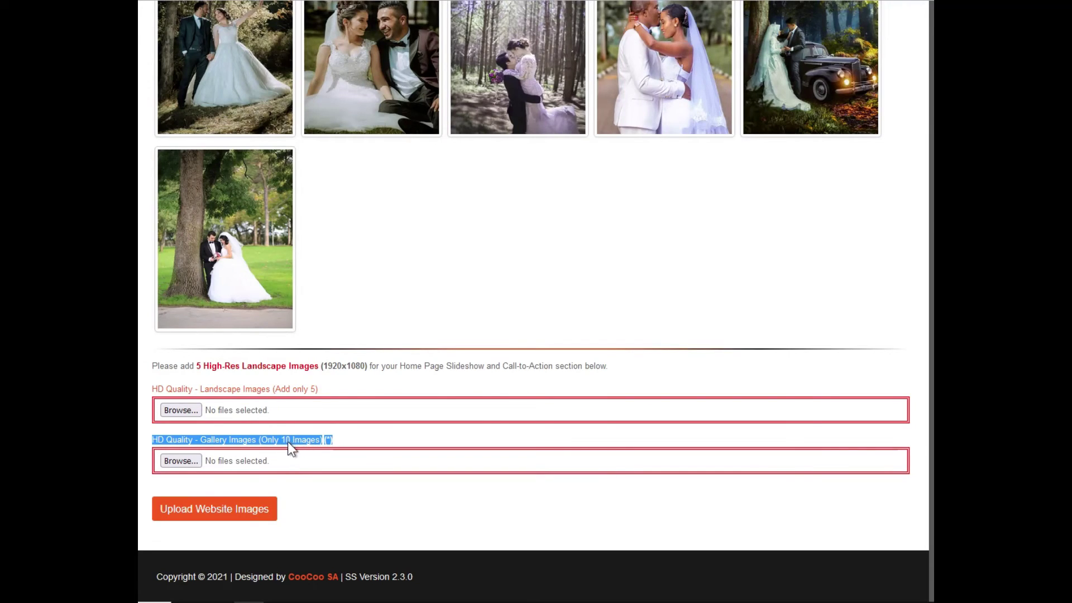
Select five photos from the HD folder for HD Landscape and ten photos for the Gallery box.
{"action": "left_click", "coordinate": [215, 390]}
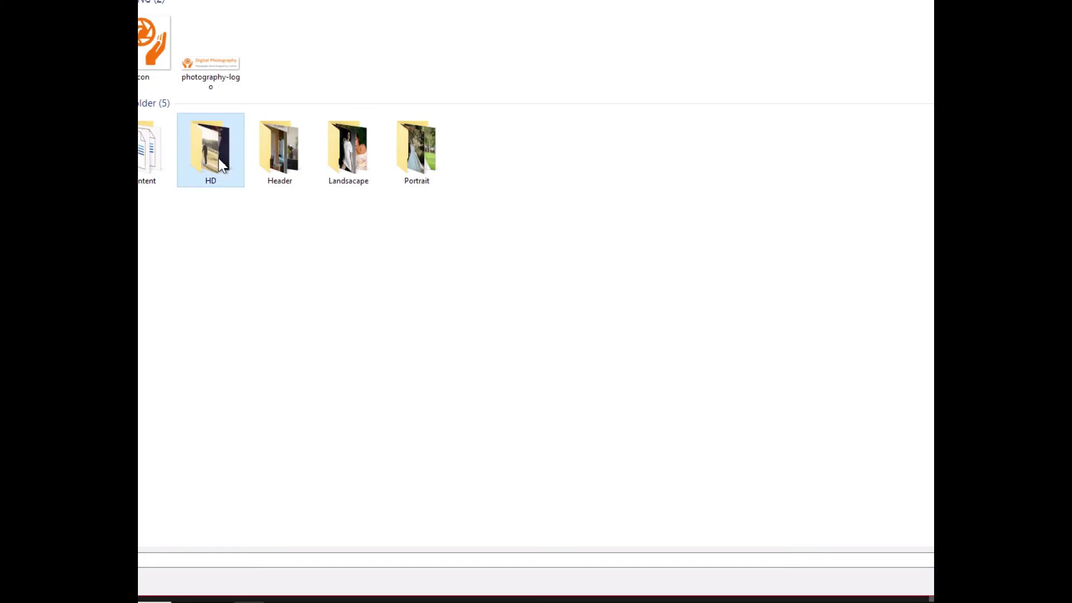
{"action": "double_click", "coordinate": [222, 165]}
{"action": "left_click_drag", "start_coordinate": [143, 89], "coordinate": [439, 46]}
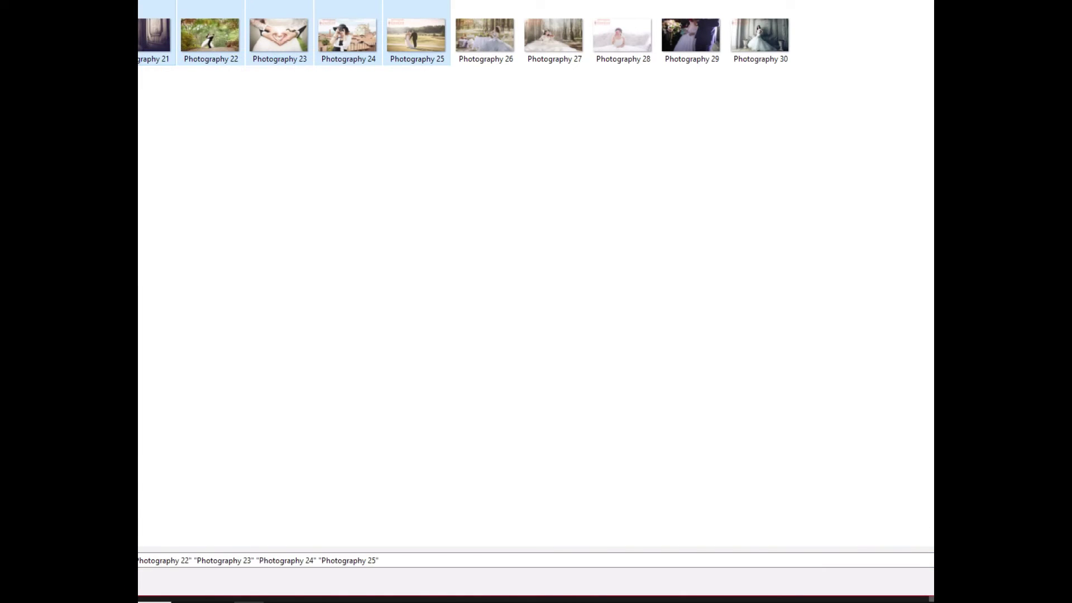
{"action": "key", "text": "Return"}
{"action": "scroll", "coordinate": [789, 394], "scroll_direction": "down", "scroll_amount": 1}
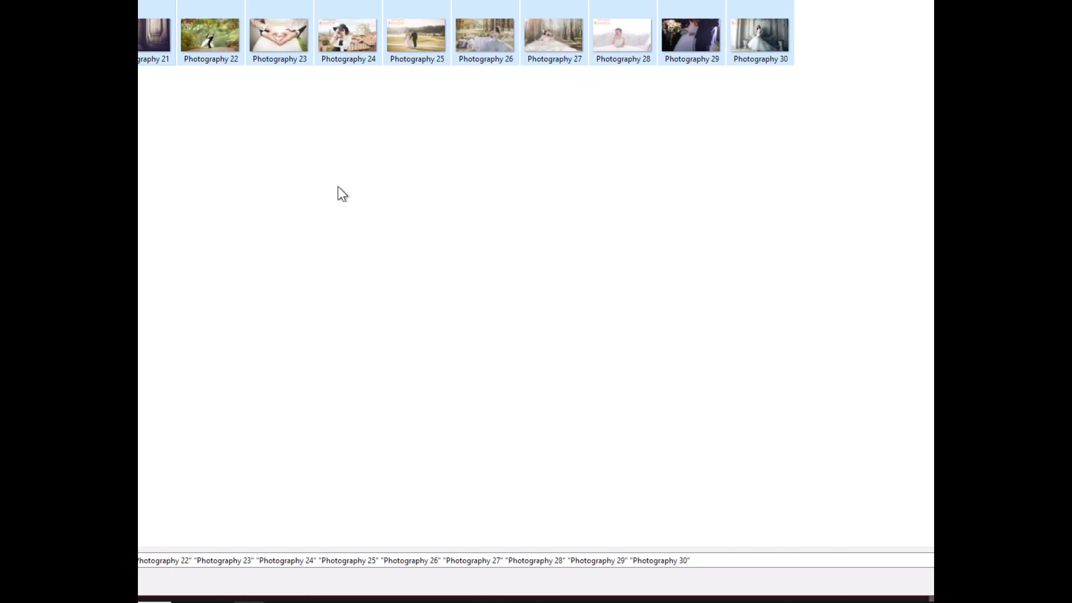
{"action": "key", "text": "Return"}
{"action": "scroll", "coordinate": [546, 421], "scroll_direction": "down", "scroll_amount": 2}
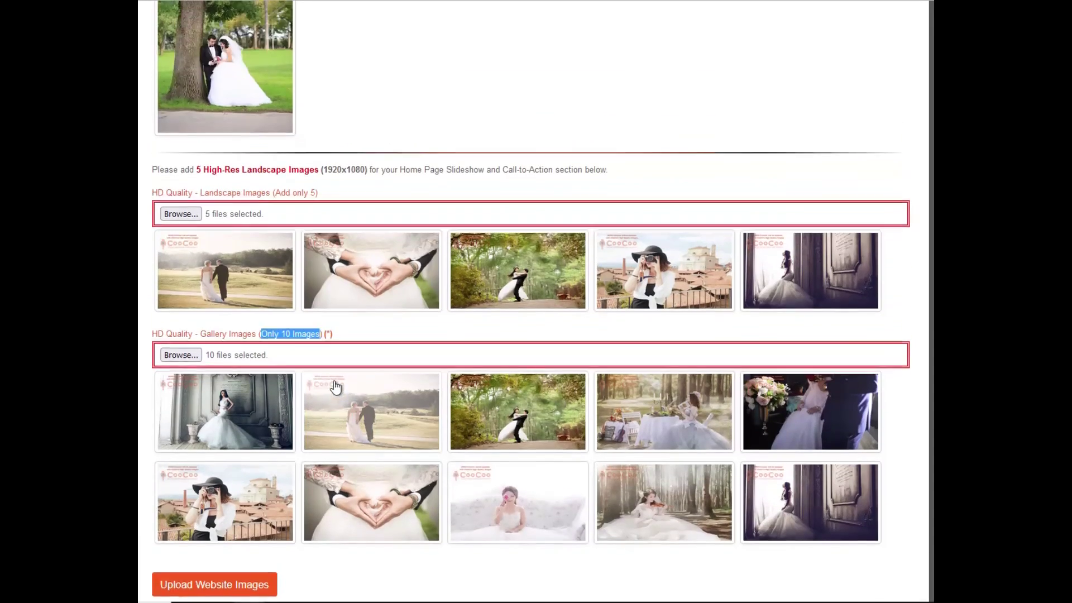
{"action": "scroll", "coordinate": [334, 389], "scroll_direction": "up", "scroll_amount": 2}
{"action": "scroll", "coordinate": [334, 389], "scroll_direction": "up", "scroll_amount": 5}
{"action": "scroll", "coordinate": [334, 398], "scroll_direction": "up", "scroll_amount": 5}
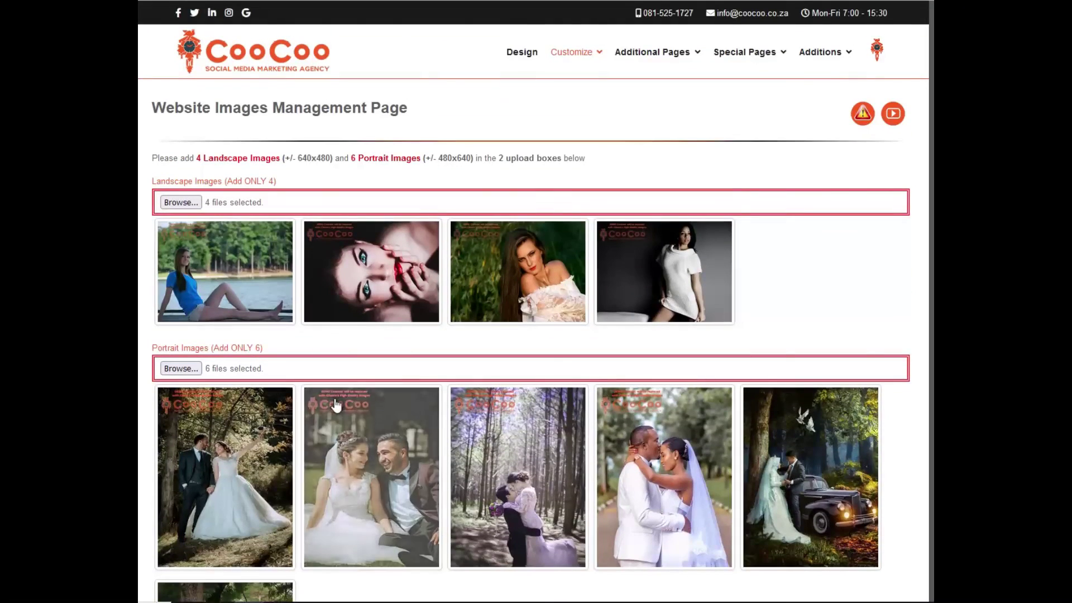